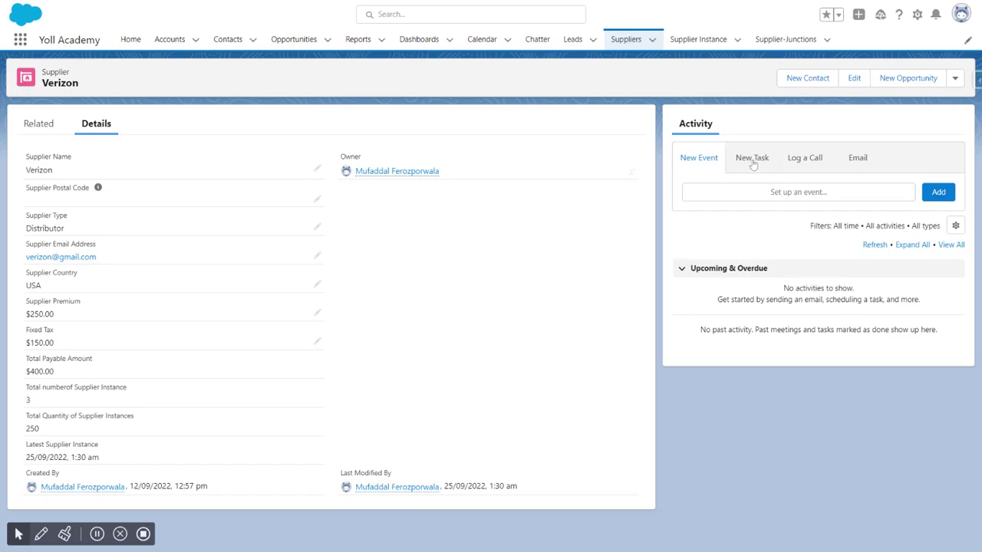
Open the Supplier object's Supplier Layout page layout for editing.
click(918, 16)
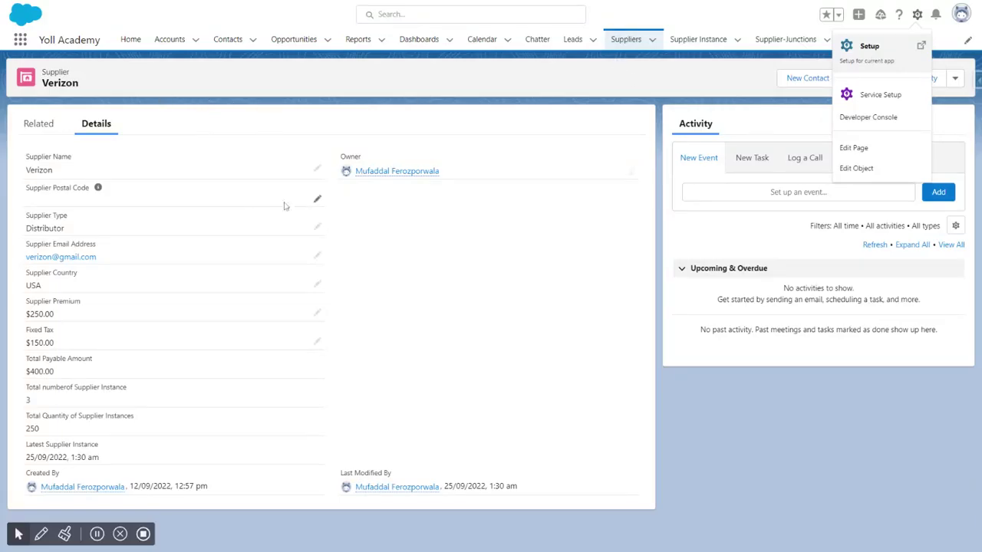
click(856, 168)
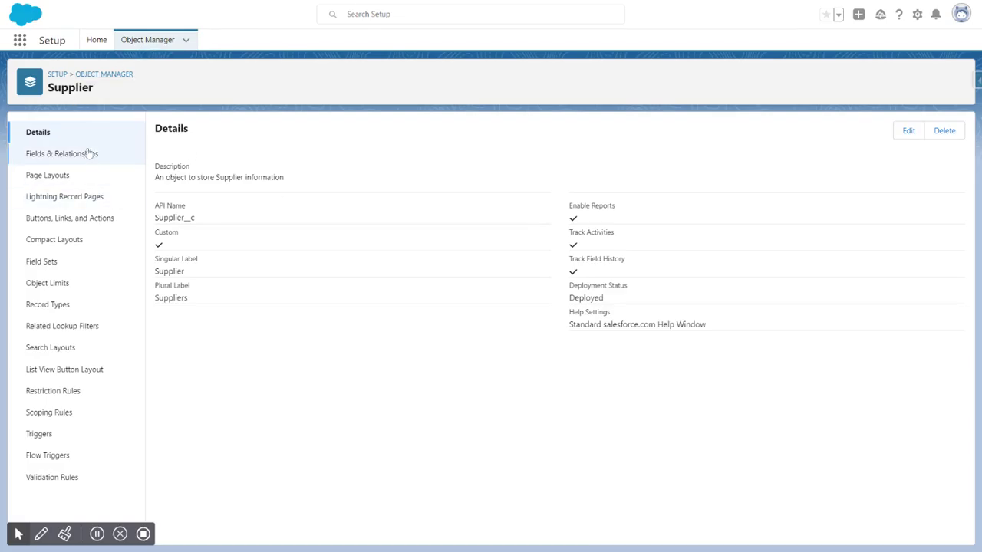
click(43, 182)
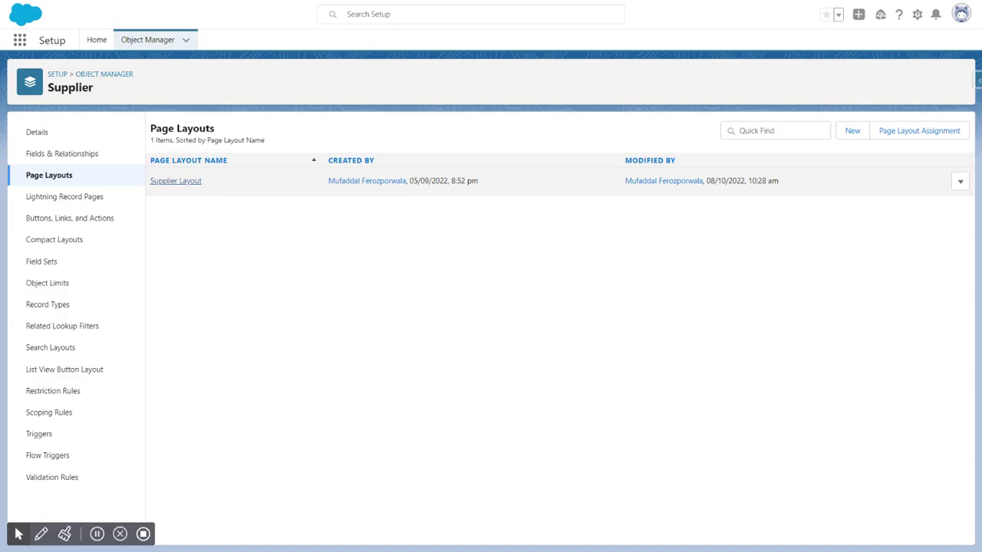
click(180, 184)
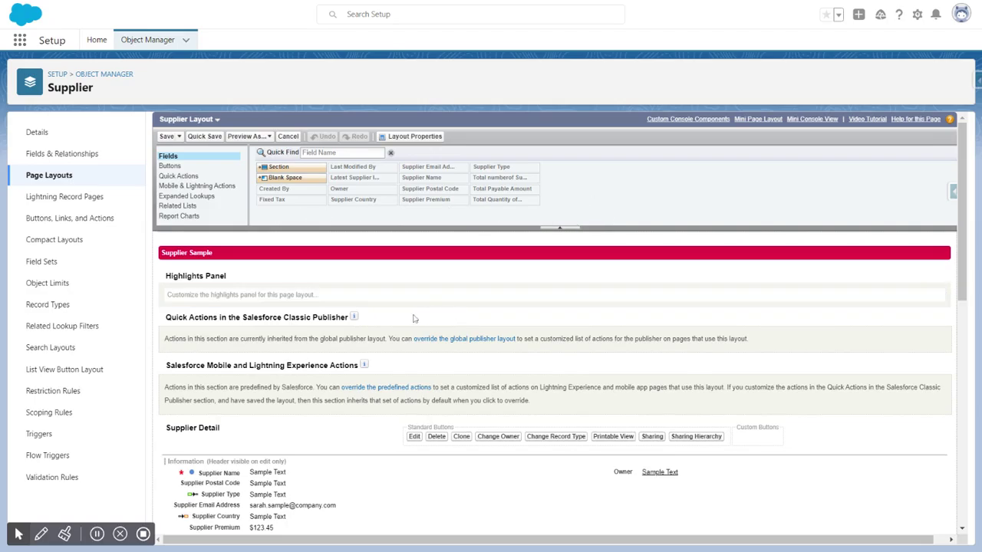
Move Total Payable Amount, Total numberof Supplier Instance, Total Quantity of Supplier Instances and Latest Supplier Instance into the Information section's second column.
scroll(335, 321, down, 3)
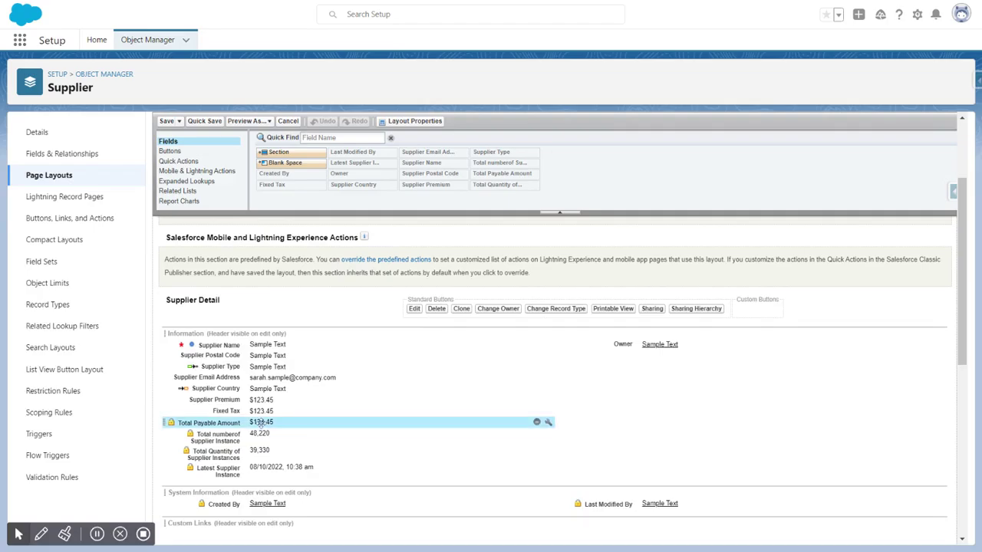
drag(262, 425, 652, 356)
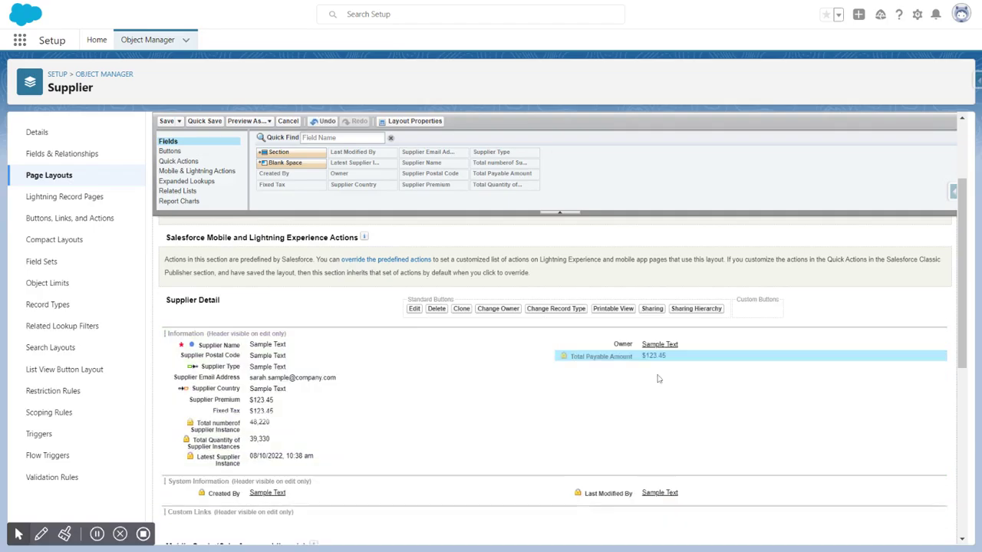
drag(240, 427, 649, 370)
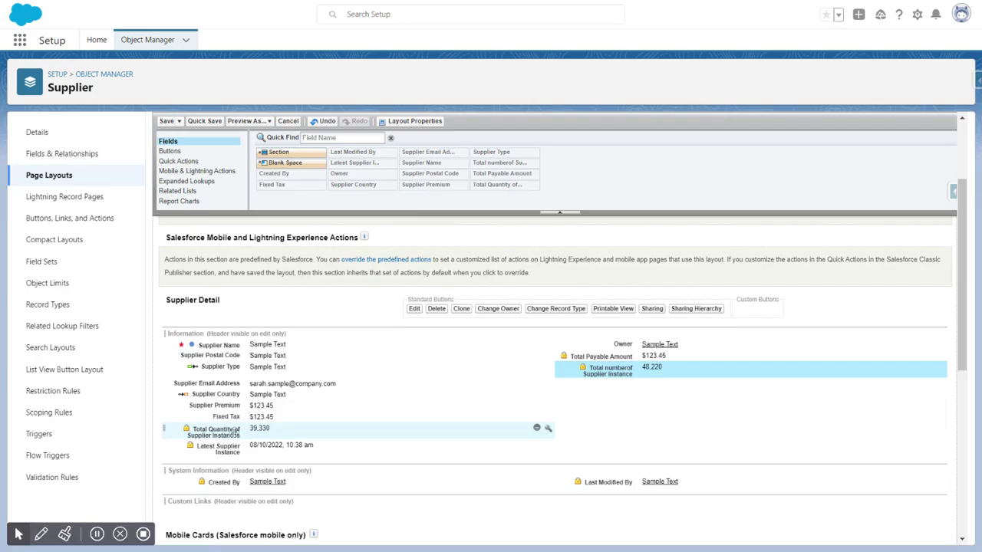
drag(230, 428, 606, 388)
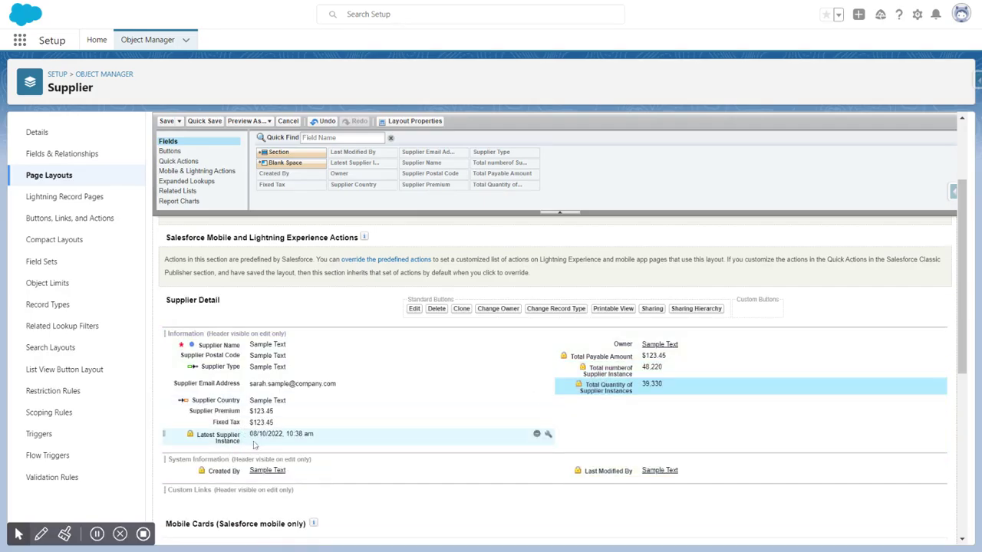
drag(250, 444, 566, 408)
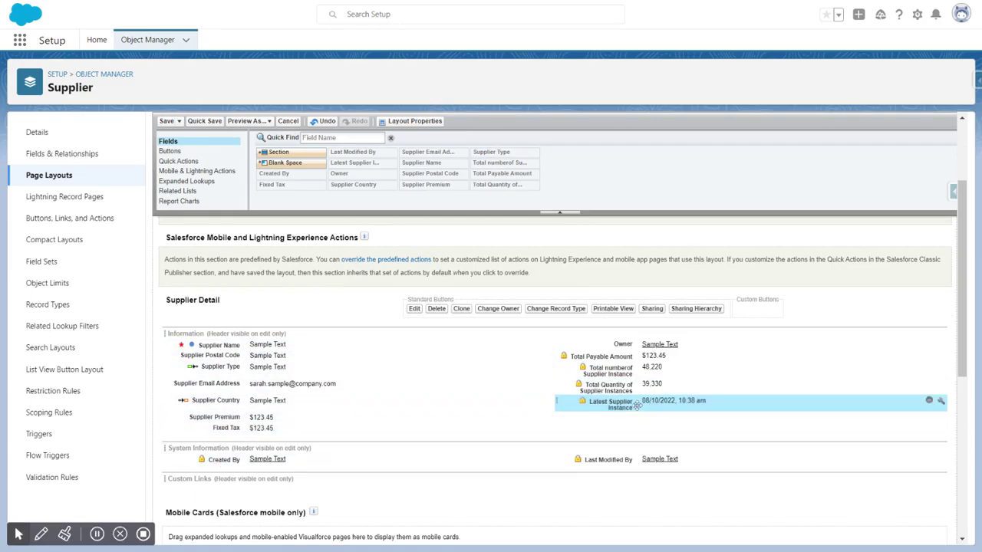
Move the Owner field out of the Information section to below Created By in System Information.
drag(635, 346, 626, 431)
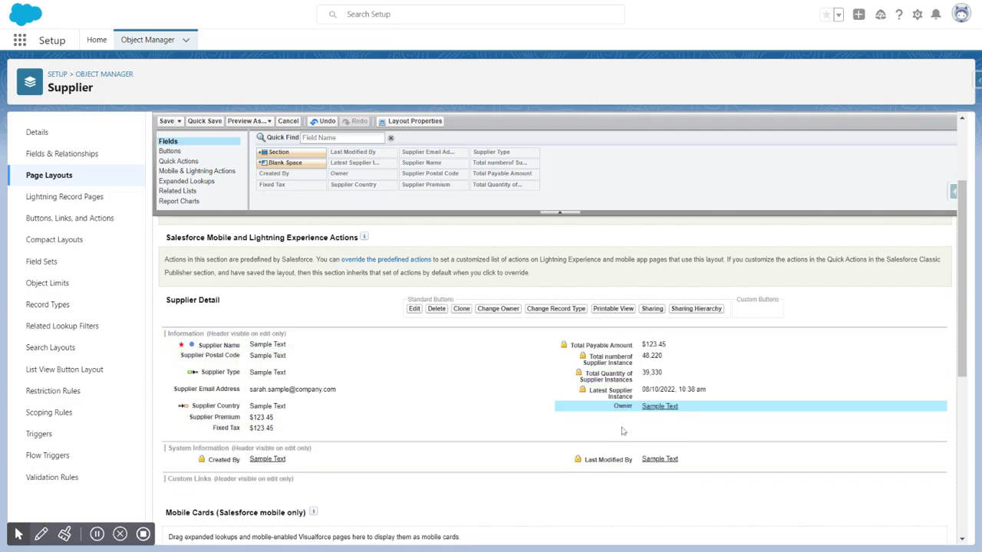
scroll(520, 430, down, 1)
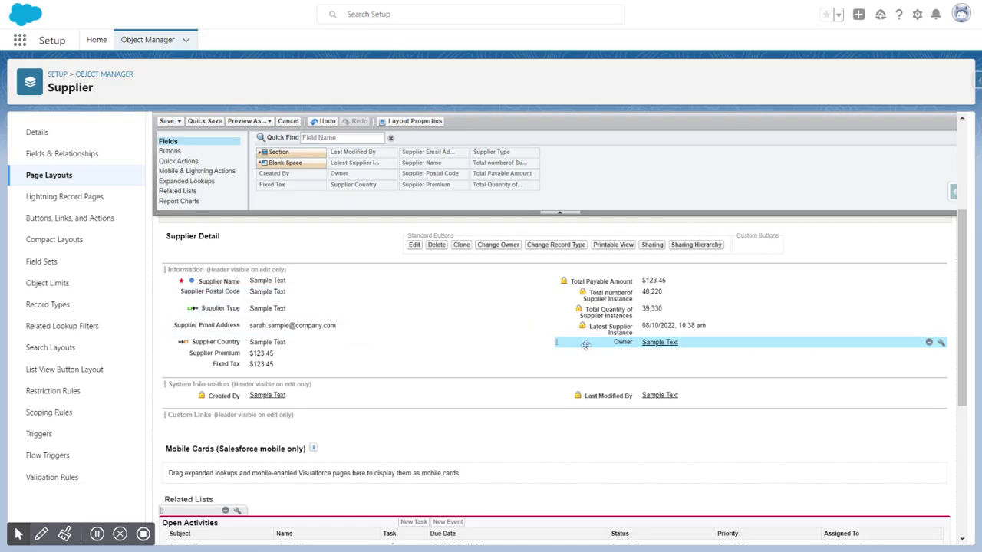
drag(623, 342, 244, 406)
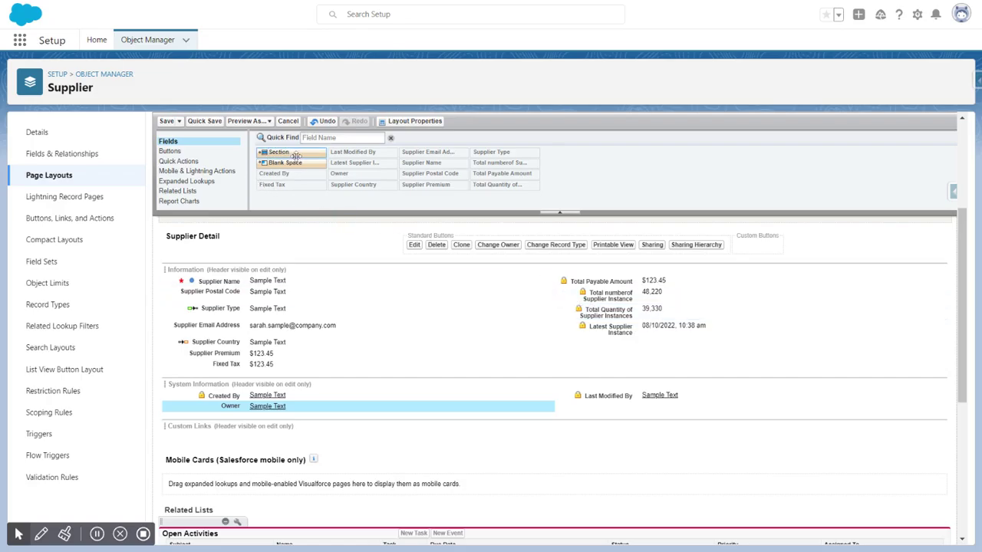
Add a two-column section named "Financial Informarion" between the Information and System Information sections.
drag(283, 153, 283, 367)
drag(547, 279, 530, 278)
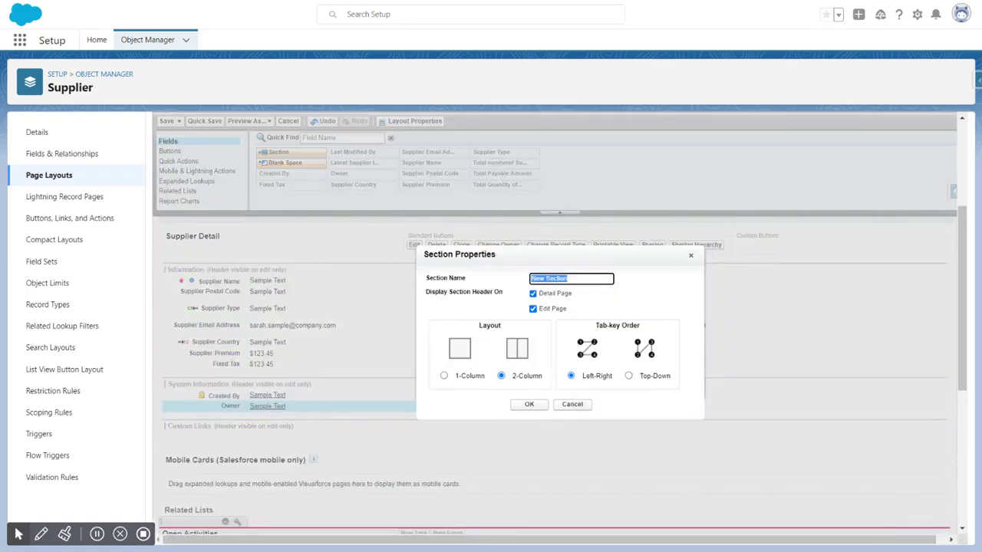
text(Payment)
key(BackSpace)
key(BackSpace)
key(BackSpace)
key(BackSpace)
key(BackSpace)
key(BackSpace)
key(BackSpace)
text(Financial Informatio)
click(537, 408)
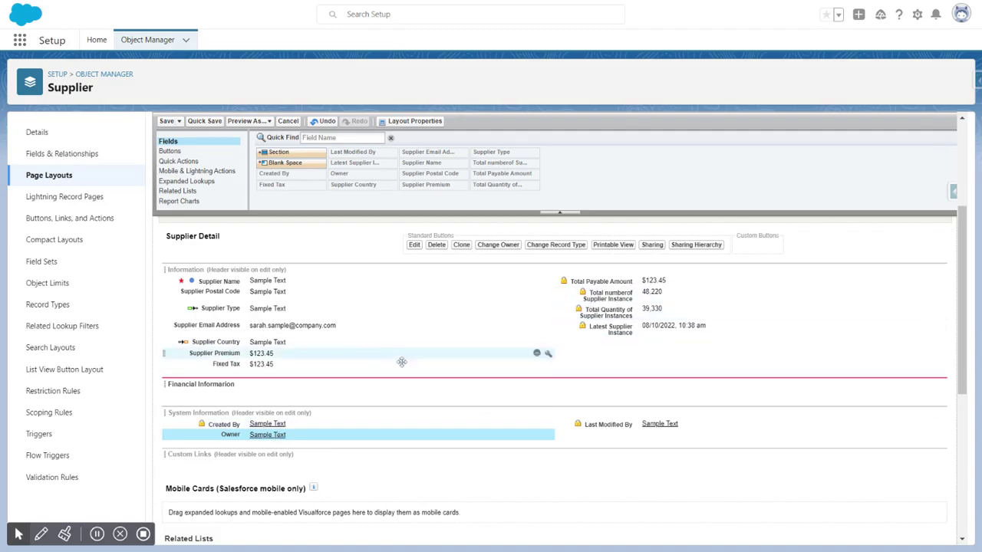
Move Fixed Tax and Total Payable Amount into the new financial section's first column and Supplier Premium into its second column.
drag(277, 366, 264, 389)
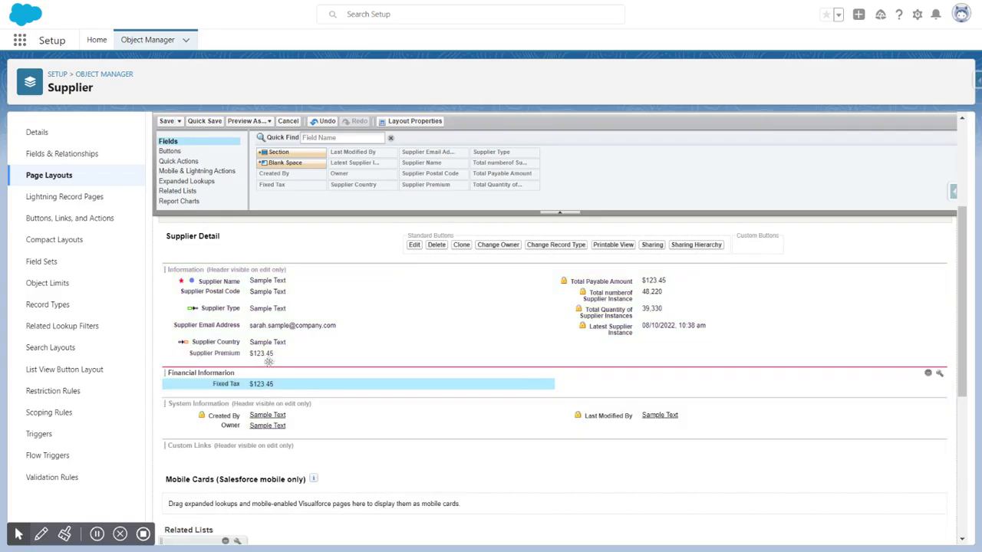
drag(269, 353, 599, 372)
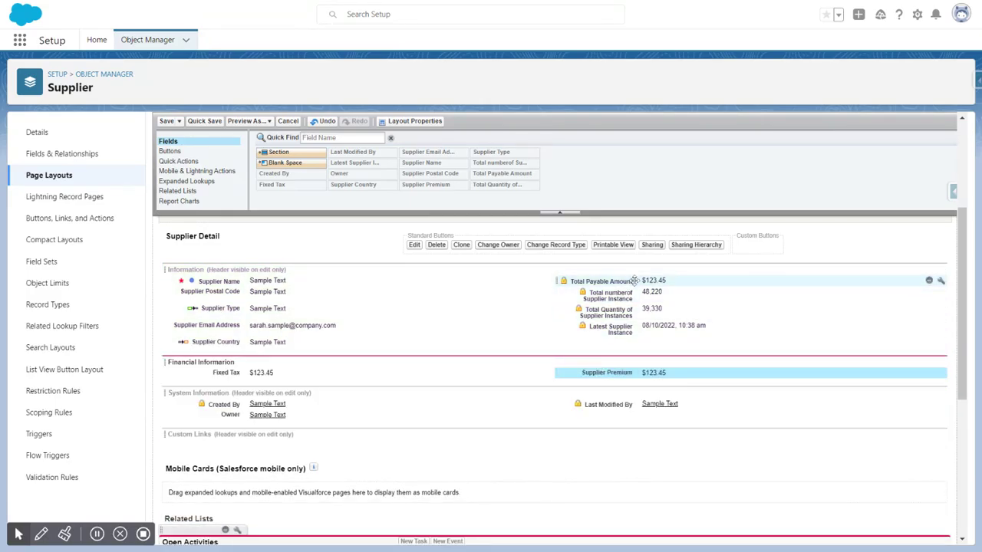
drag(602, 281, 300, 386)
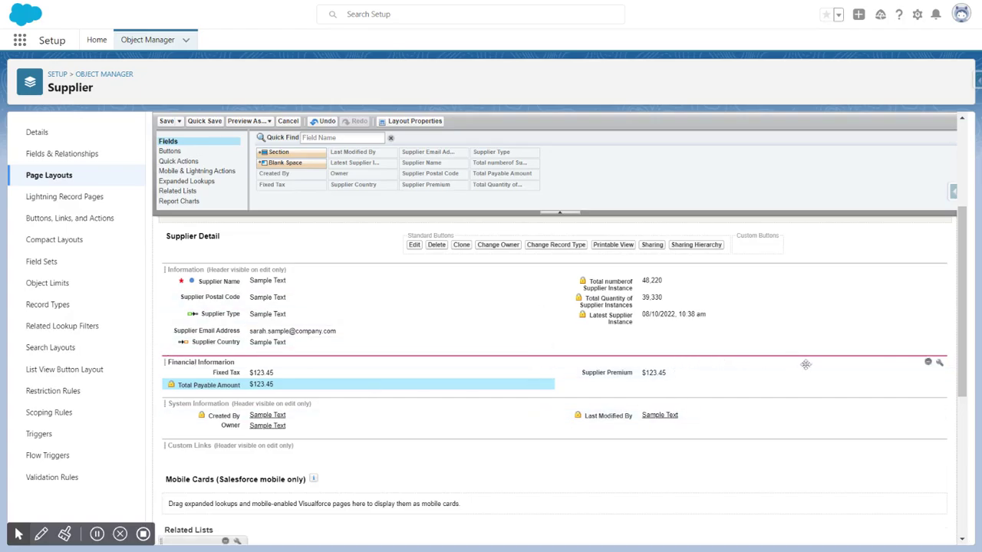
Review the financial section's properties, keep its settings, and save the Supplier Layout.
click(941, 363)
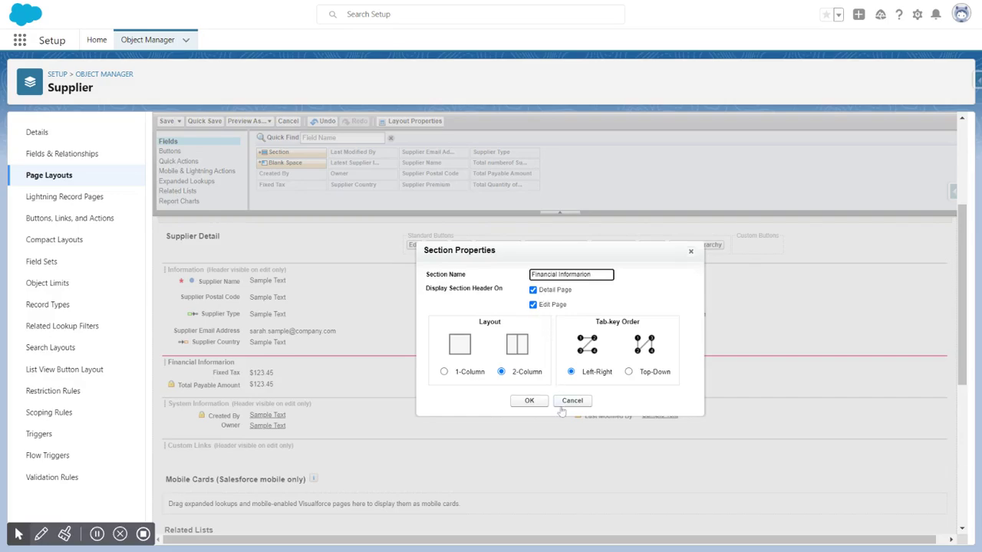
click(531, 401)
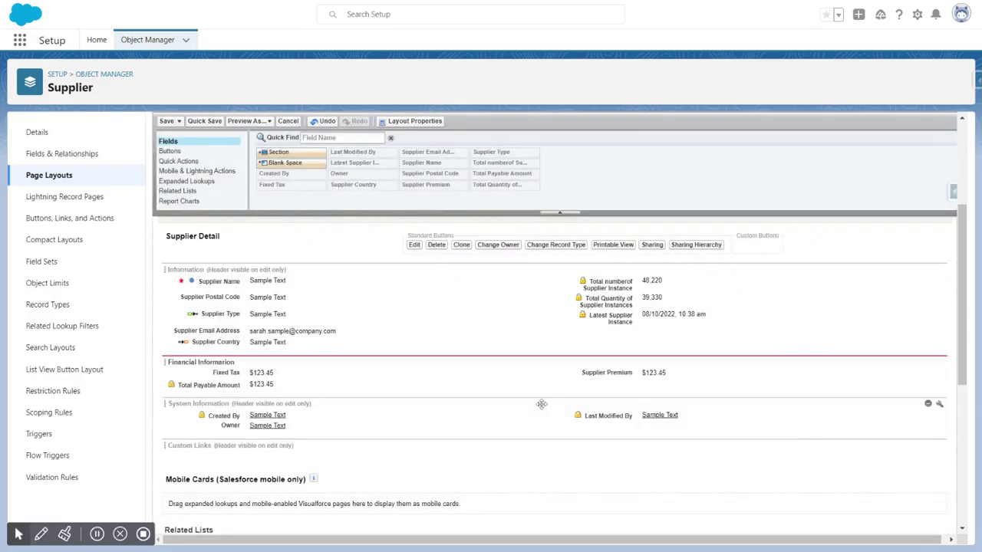
click(167, 121)
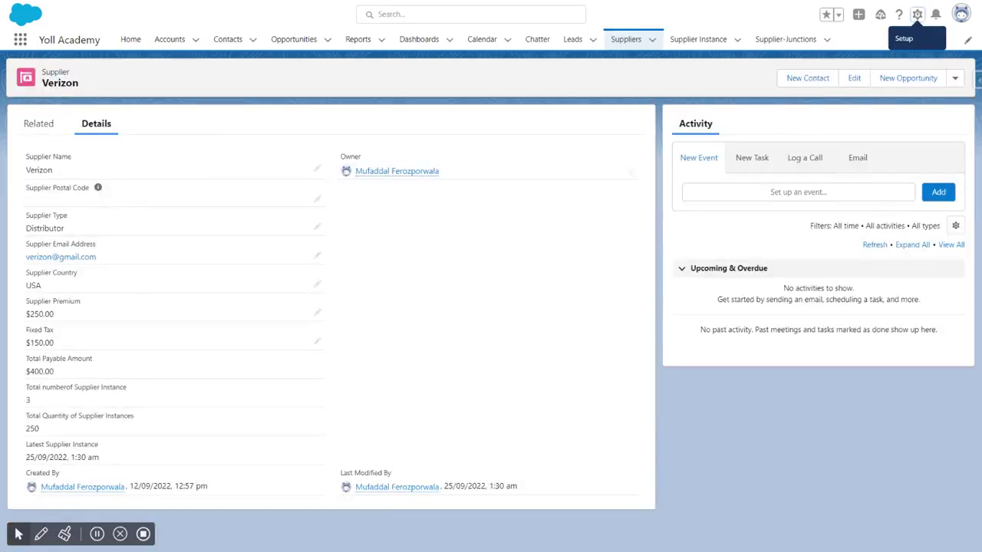
Reload the Verizon supplier record and collapse and expand its financial section to check the layout.
key(F5)
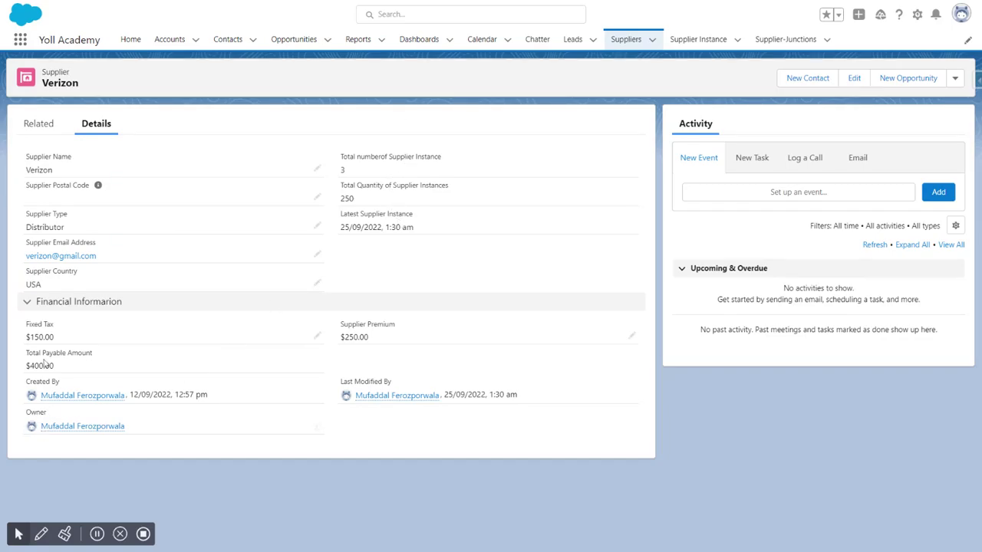
click(61, 304)
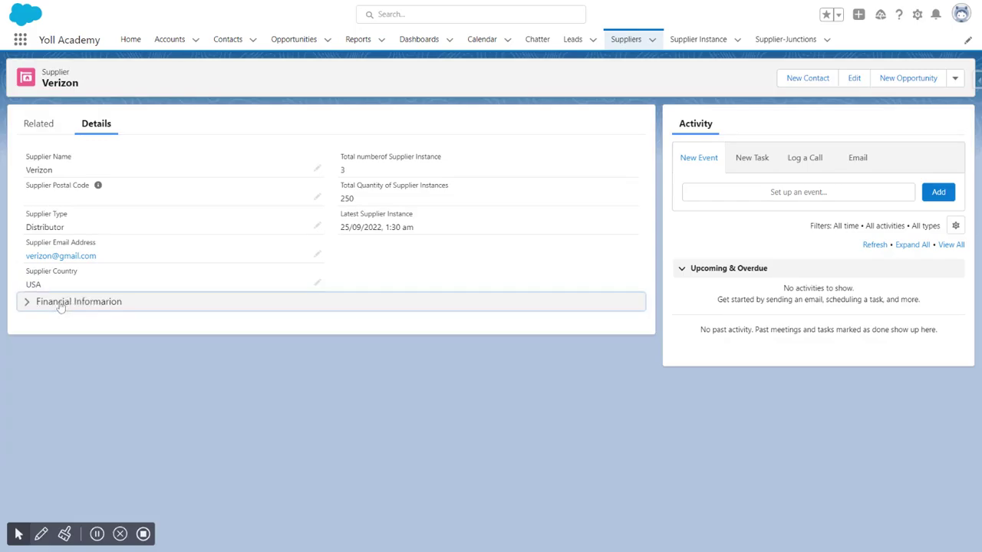
click(62, 304)
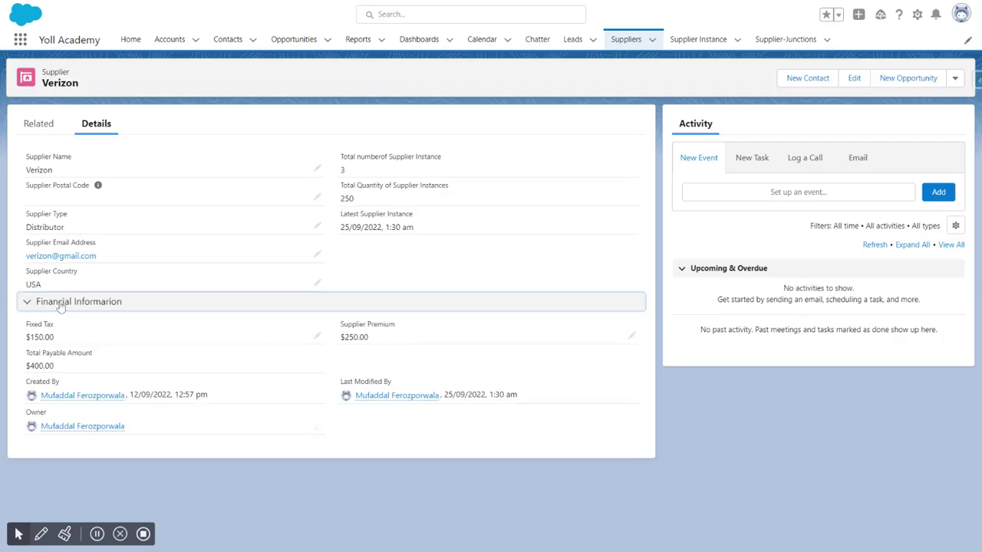
click(62, 304)
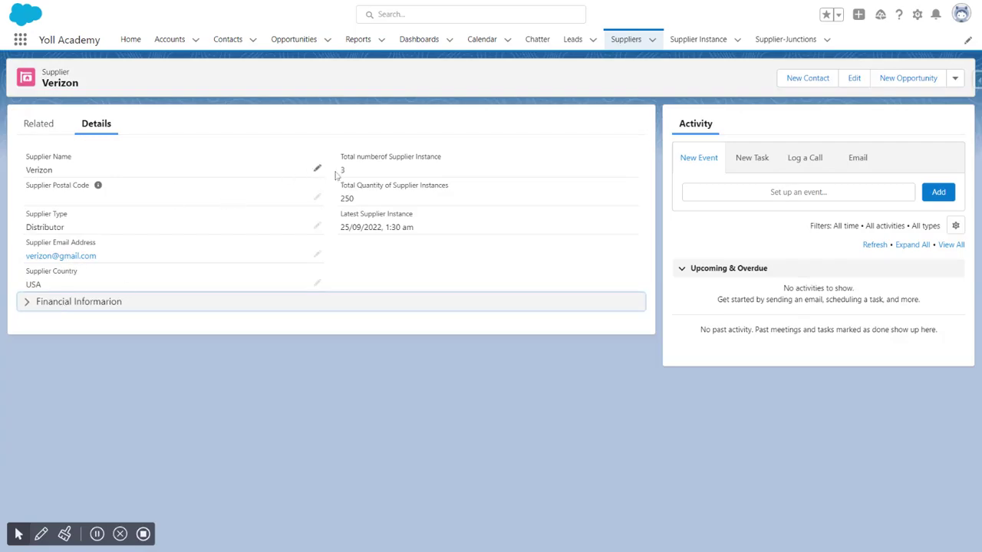
click(60, 305)
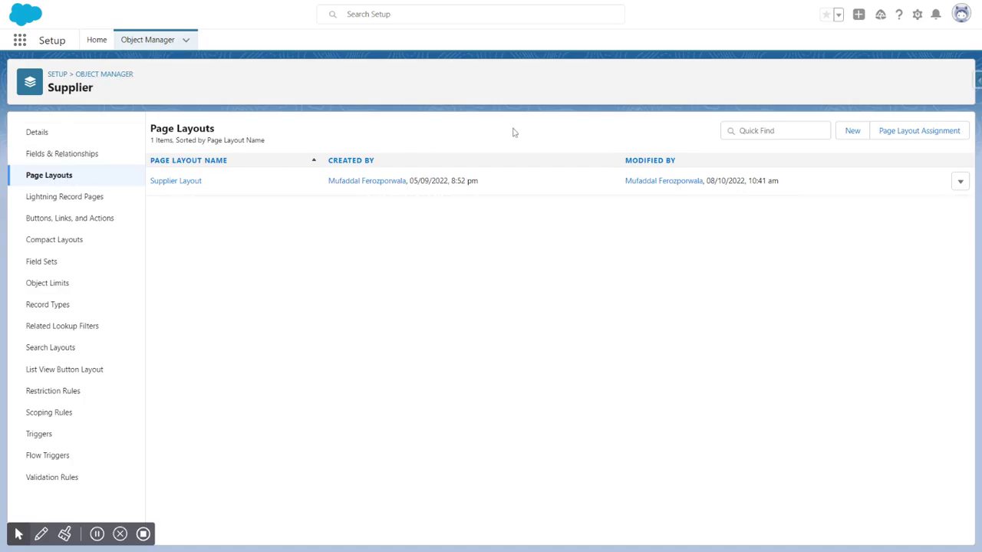
Create a page layout for Supplier named "New Supplier Page Layout Custom" without cloning an existing layout.
click(852, 132)
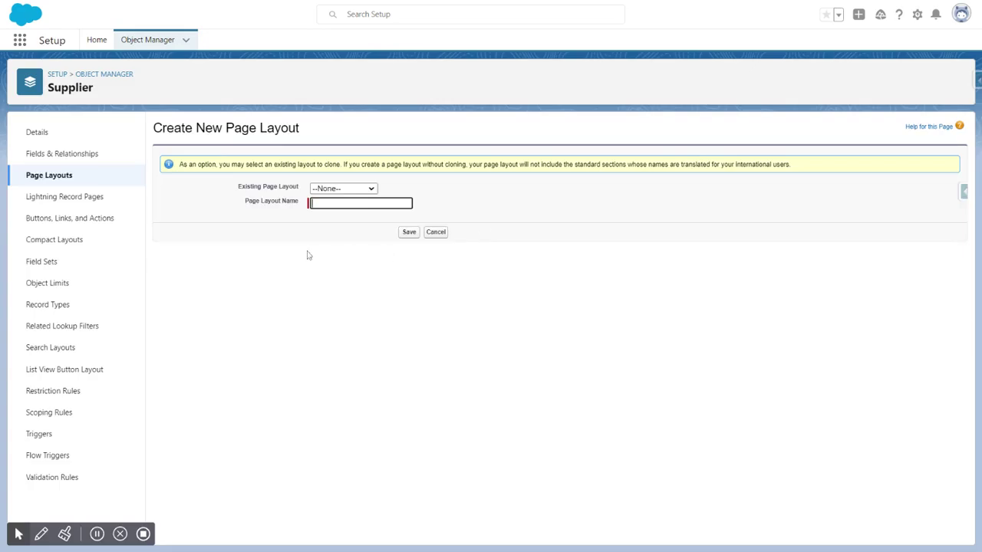
click(336, 190)
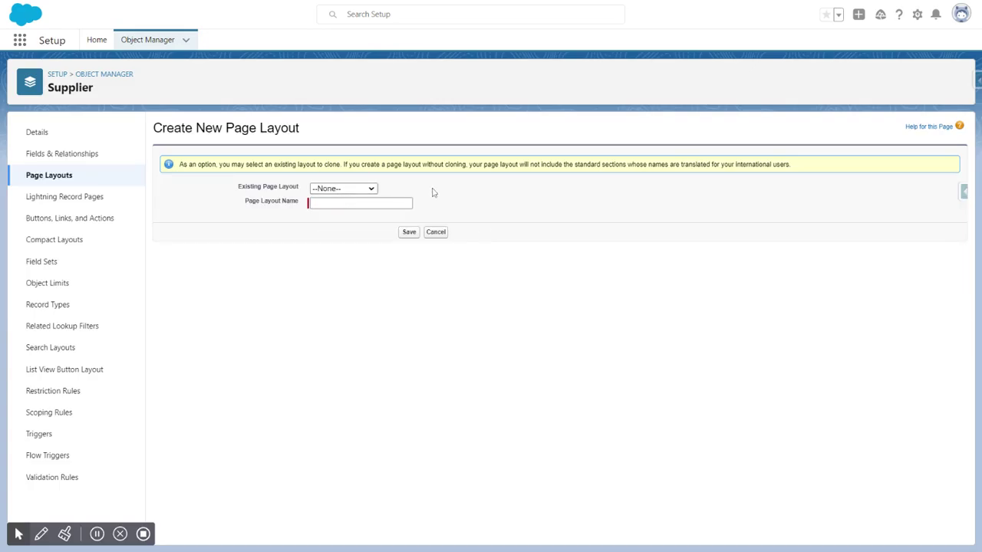
click(376, 203)
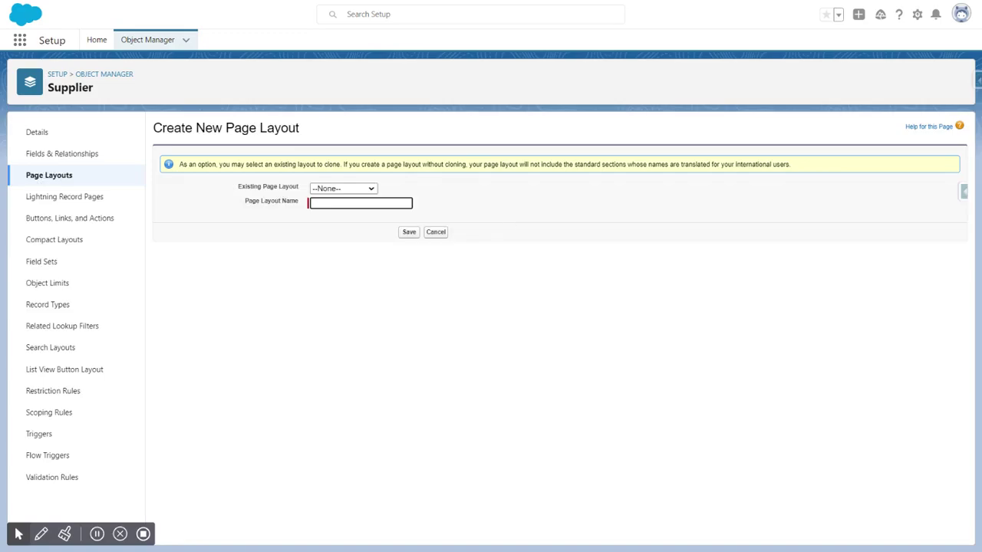
text(New Suupl)
key(BackSpace)
key(BackSpace)
text(pplier Page Layour C)
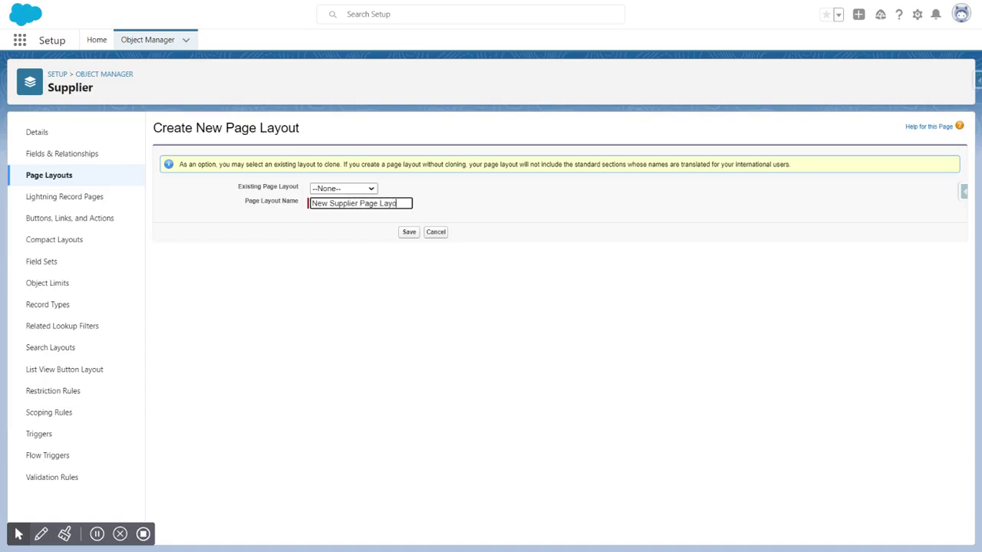
key(BackSpace)
key(BackSpace)
key(BackSpace)
text(t Cust)
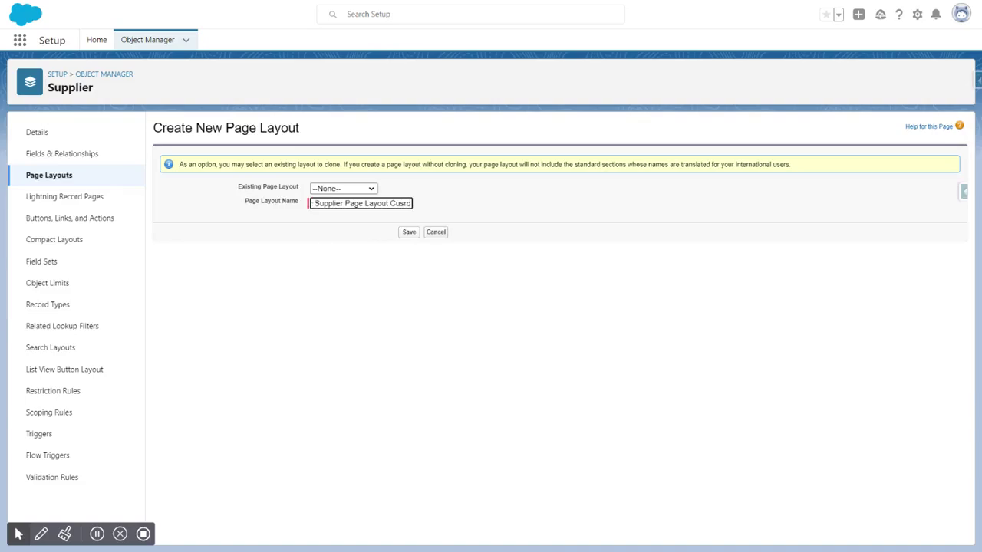
text(om)
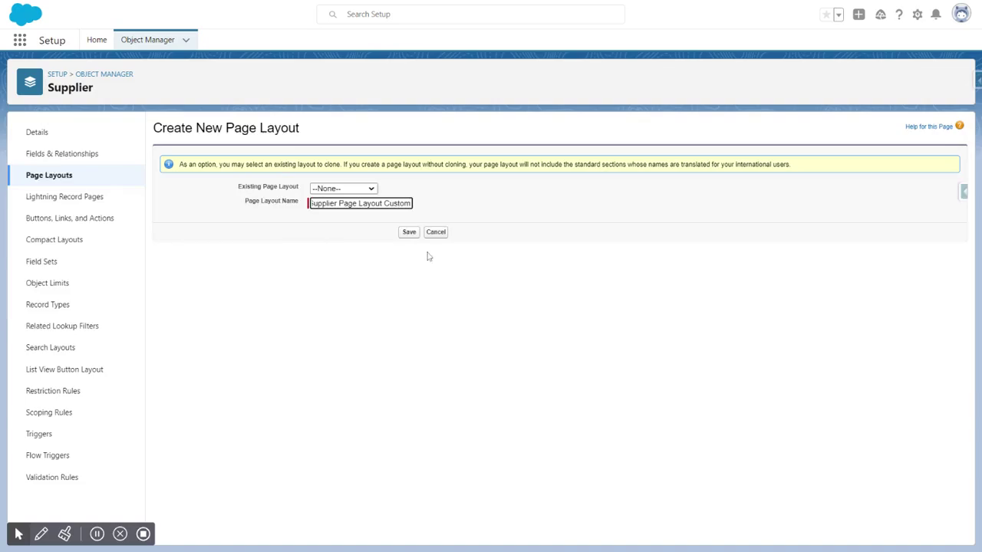
click(410, 235)
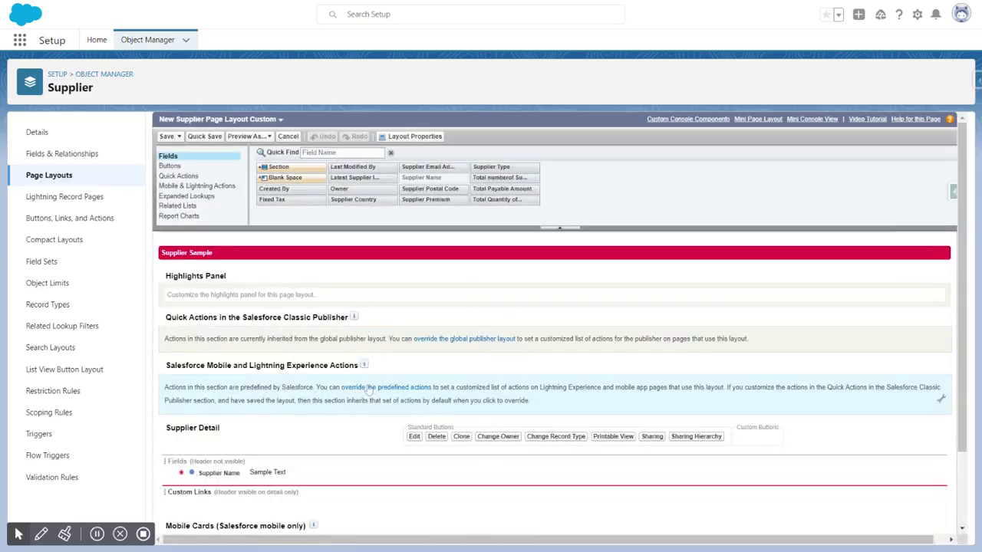
Add Fixed Tax, Supplier Type and Total Payable Amount below Supplier Name, and place Supplier Email Address in the detail section's second column.
scroll(368, 391, down, 1)
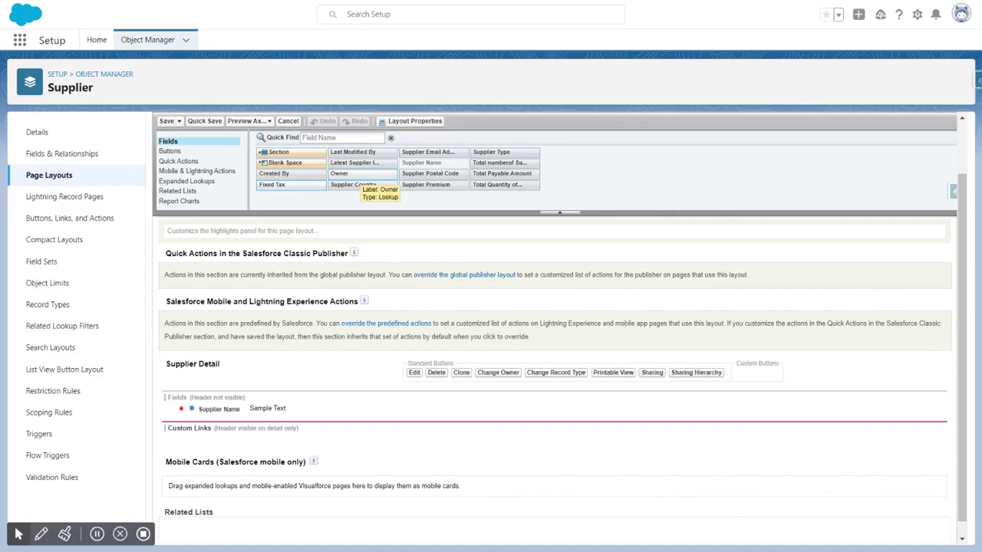
drag(299, 185, 215, 415)
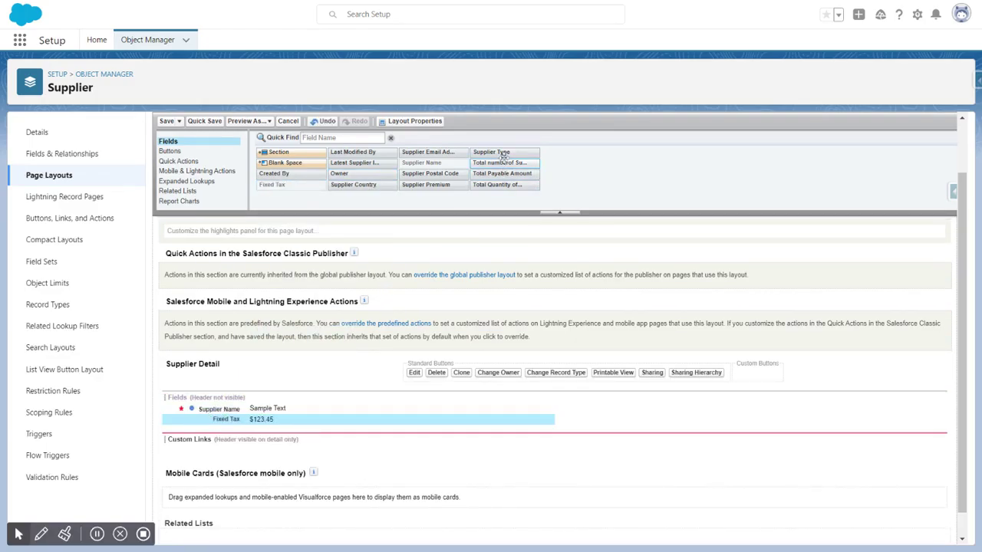
drag(502, 153, 290, 424)
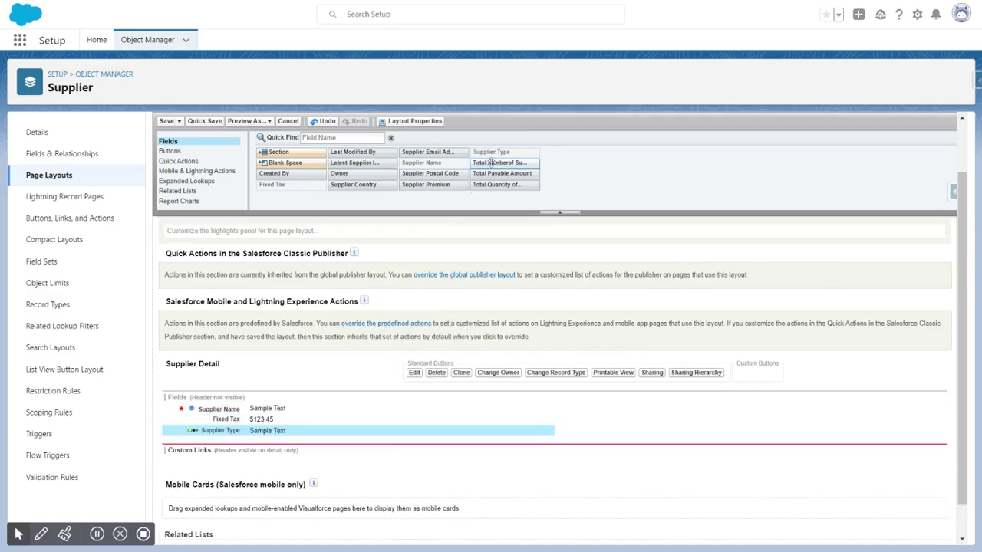
drag(492, 175, 290, 445)
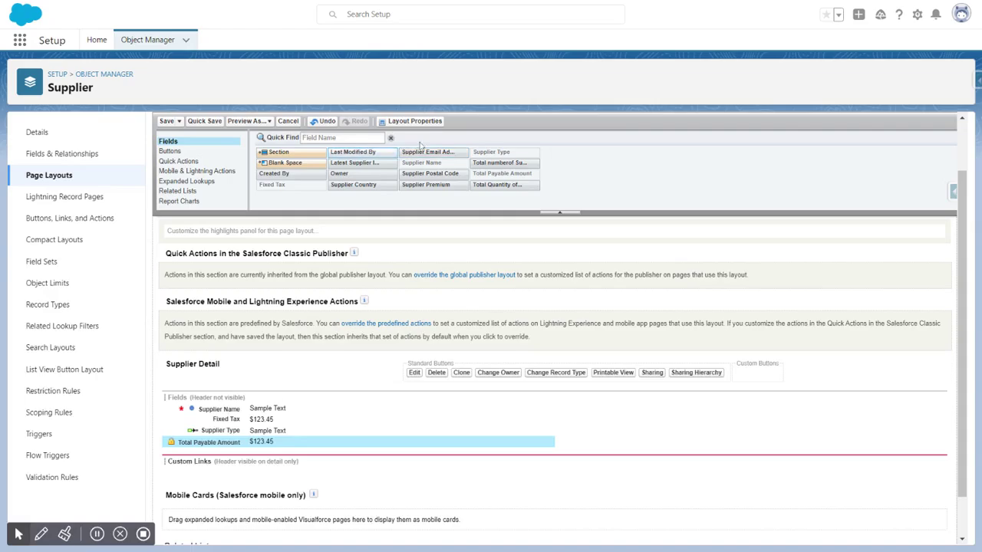
drag(435, 150, 636, 416)
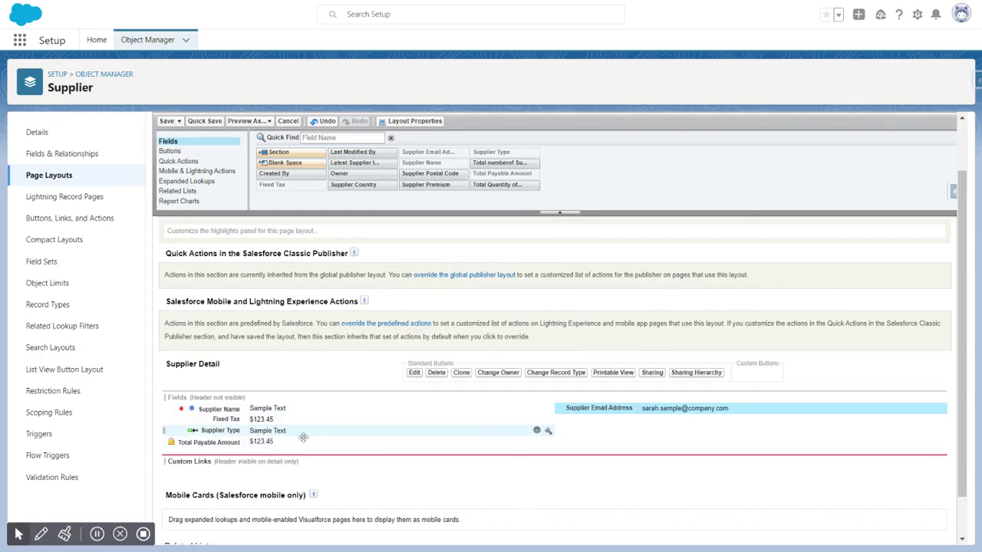
Remove the Fixed Tax and Total Payable Amount fields from the Supplier Detail section of the layout.
click(538, 421)
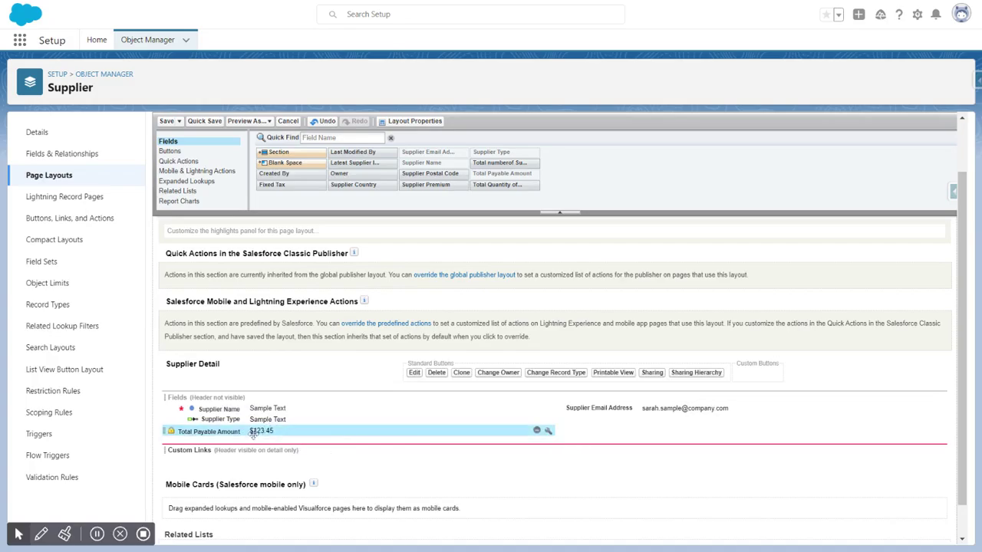
drag(253, 431, 407, 164)
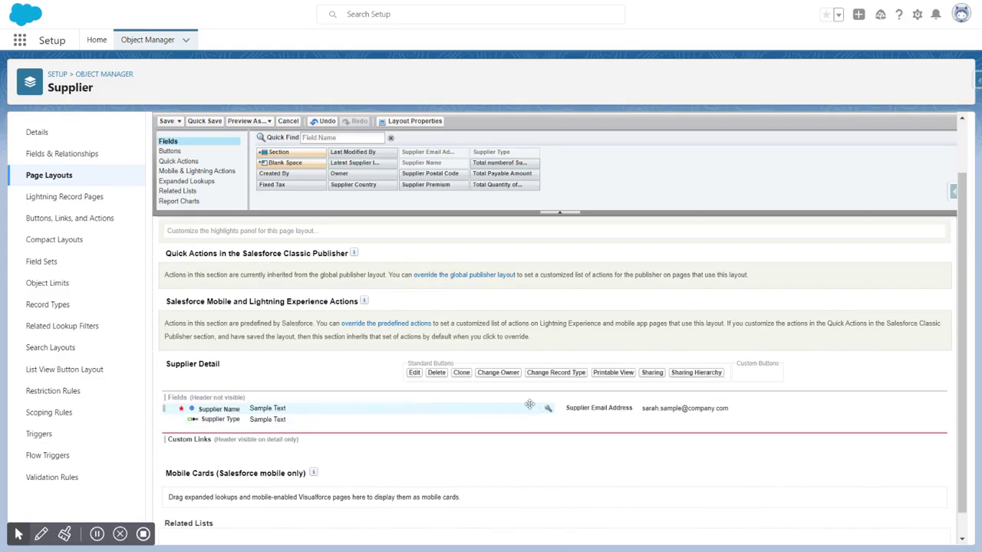
Review the Supplier Type field's properties without changing them, and save the New Supplier Page Layout Custom.
mouse_move(546, 427)
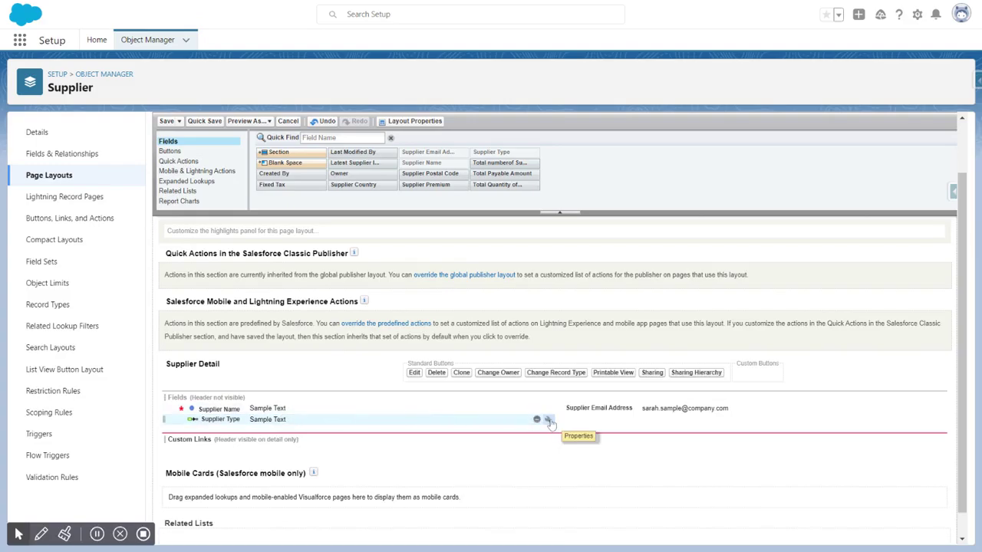
click(549, 422)
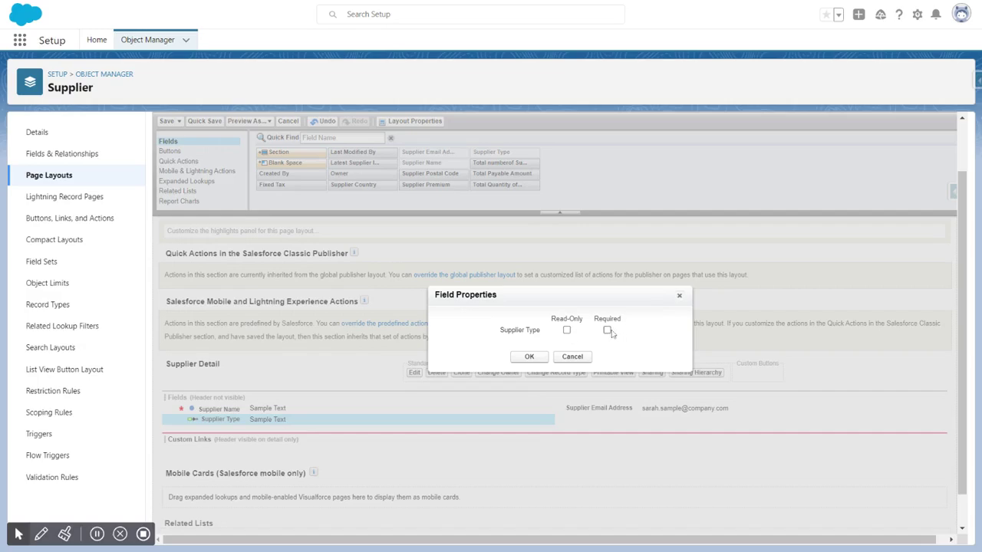
click(574, 357)
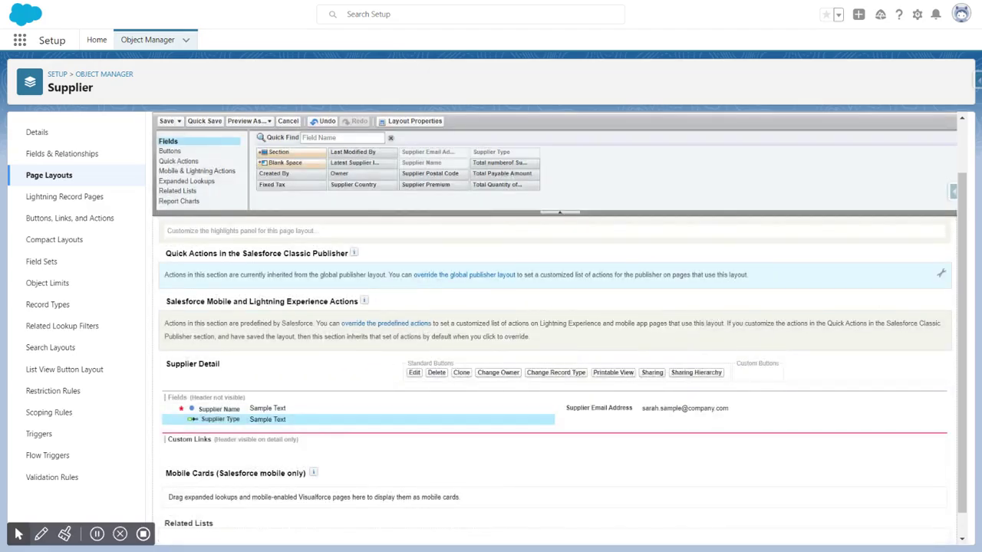
click(167, 122)
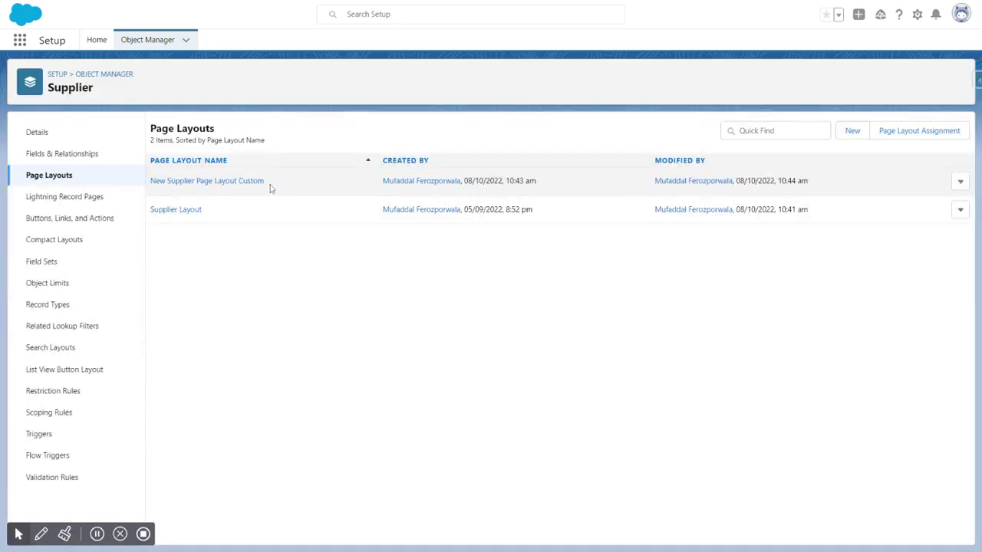
Assign New Supplier Page Layout Custom to the System Administrator profile in the Supplier page layout assignments and save.
click(909, 134)
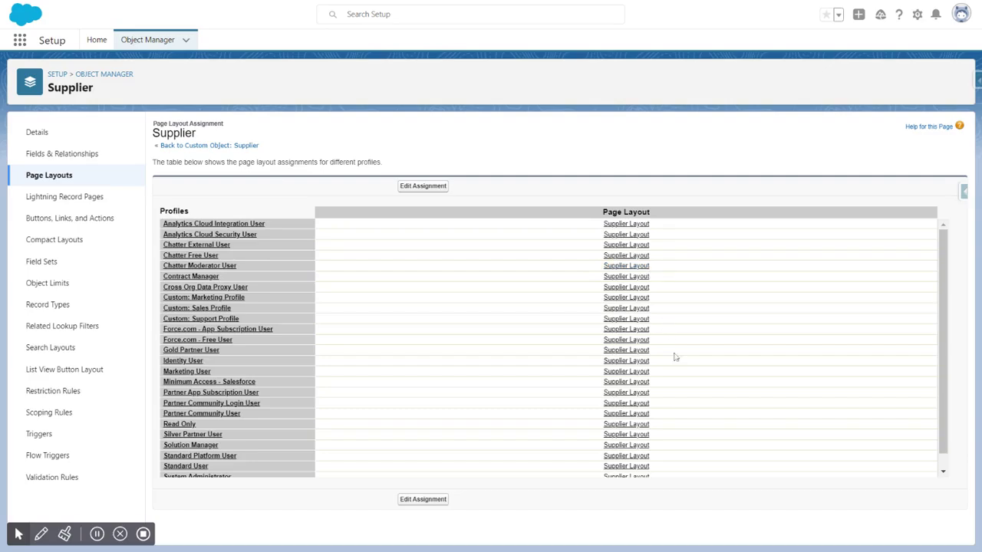
scroll(476, 351, down, 1)
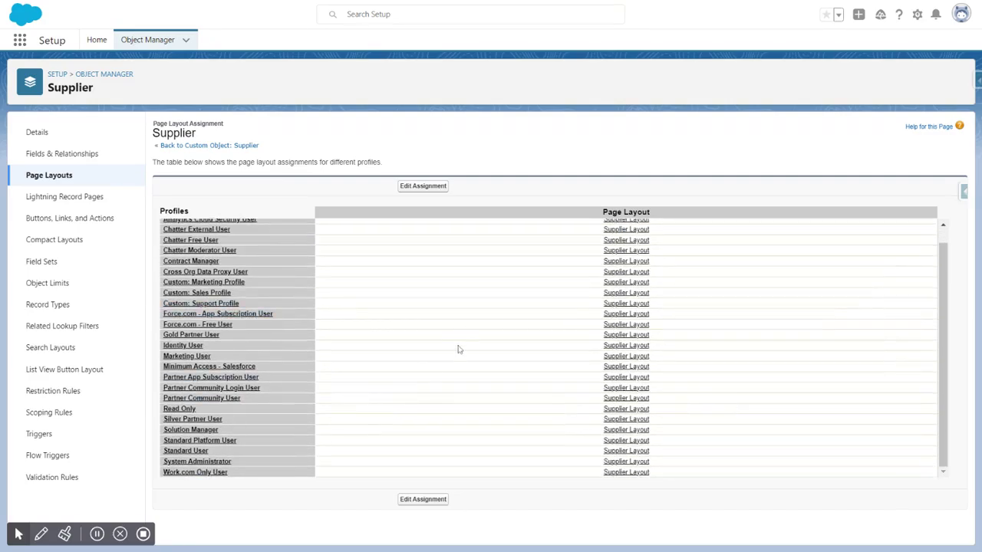
click(420, 186)
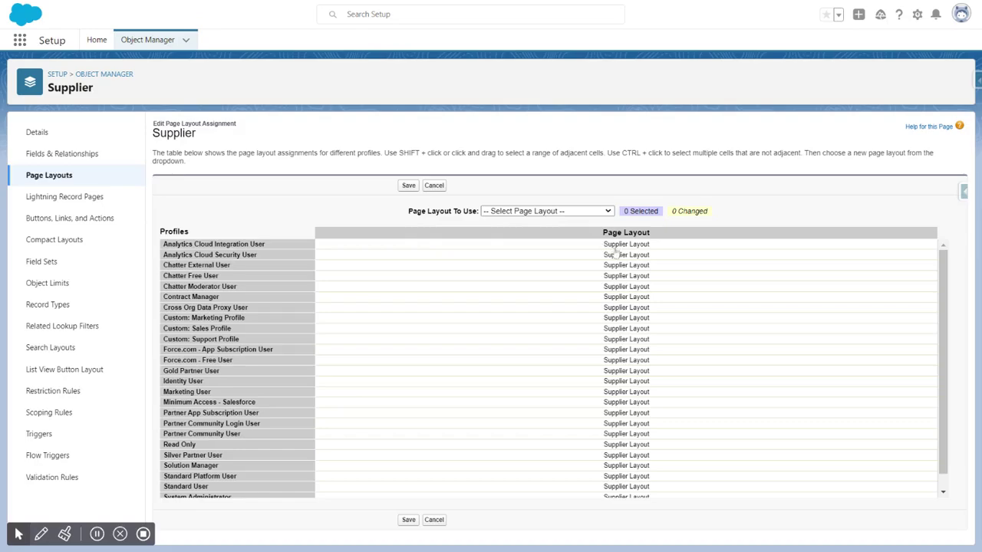
scroll(572, 319, down, 1)
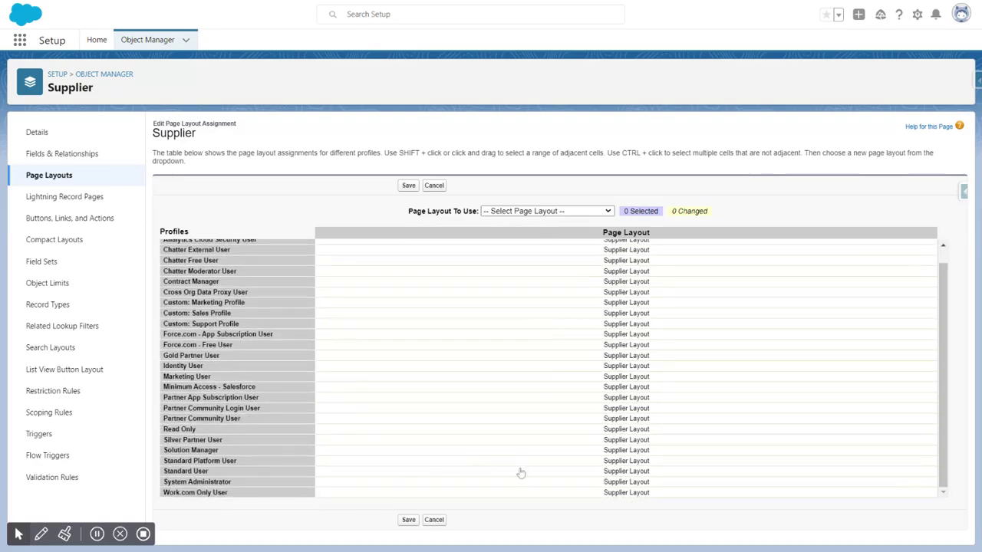
click(626, 482)
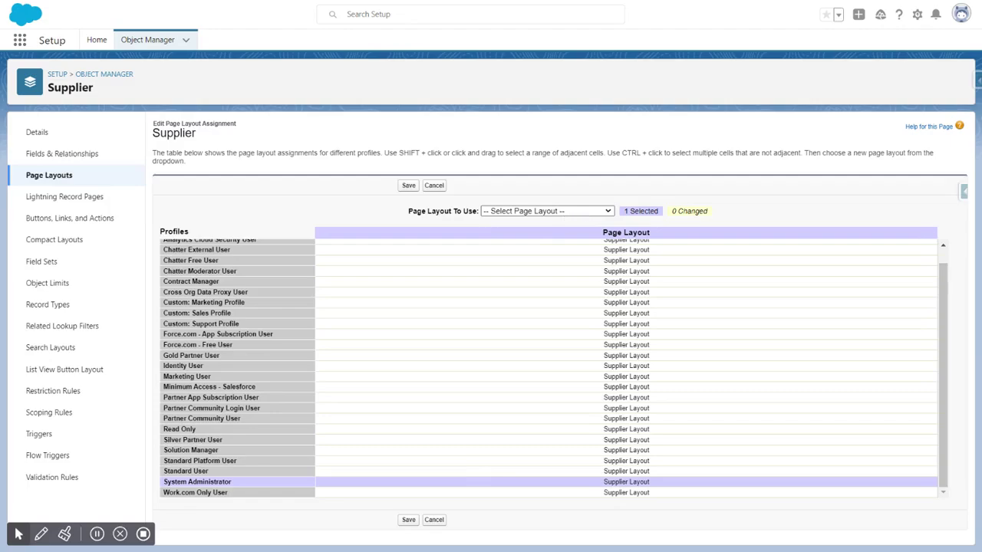
click(518, 231)
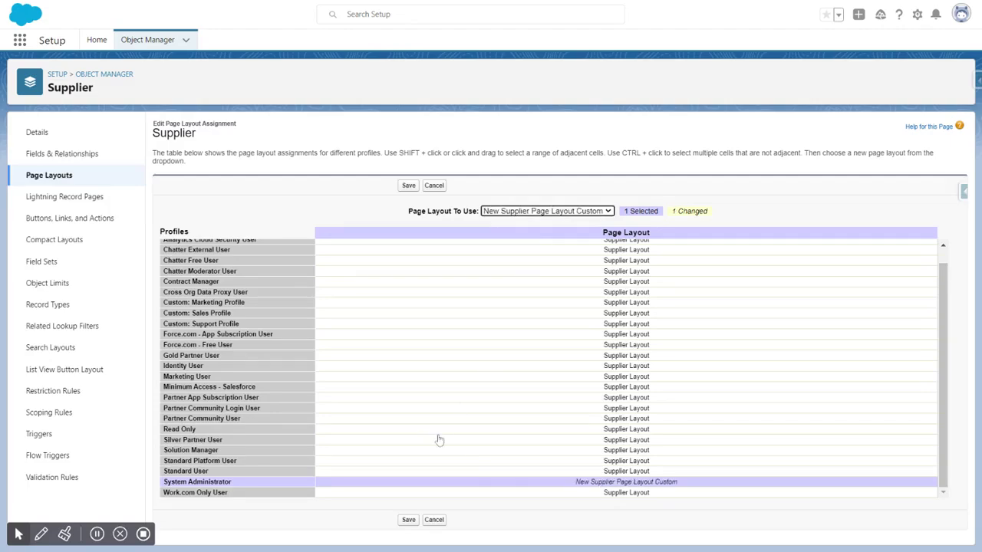
click(408, 523)
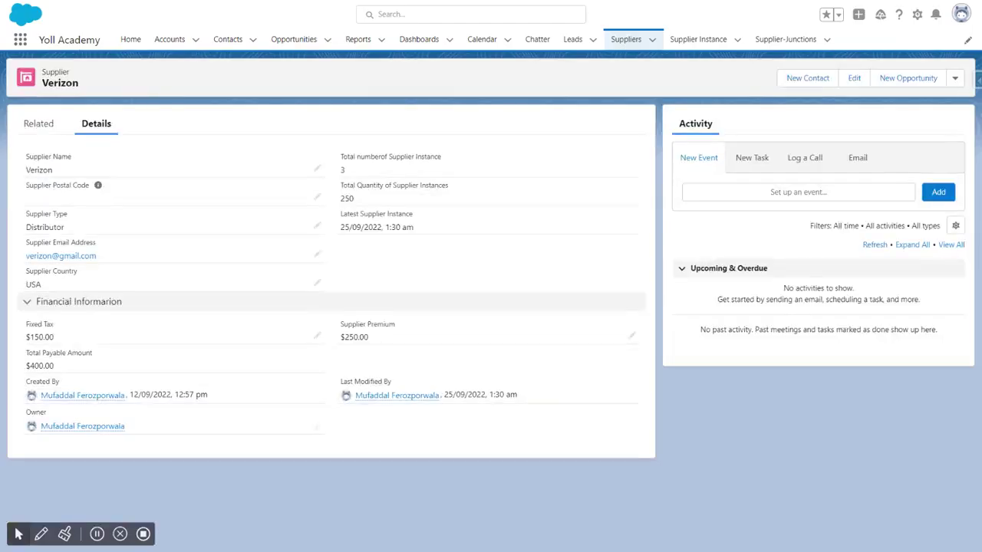
Reload the Verizon supplier record to check the page layout assigned to the System Administrator profile.
key(F5)
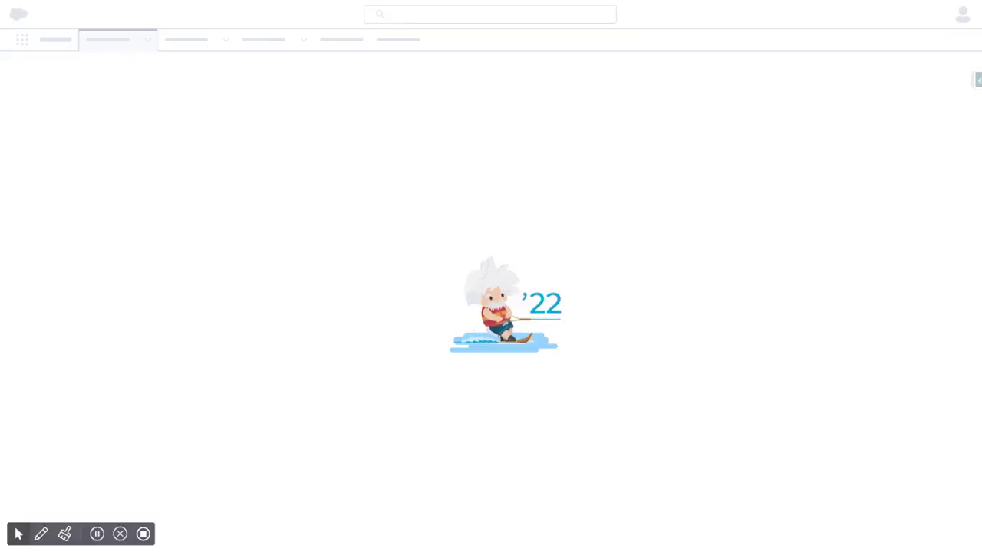